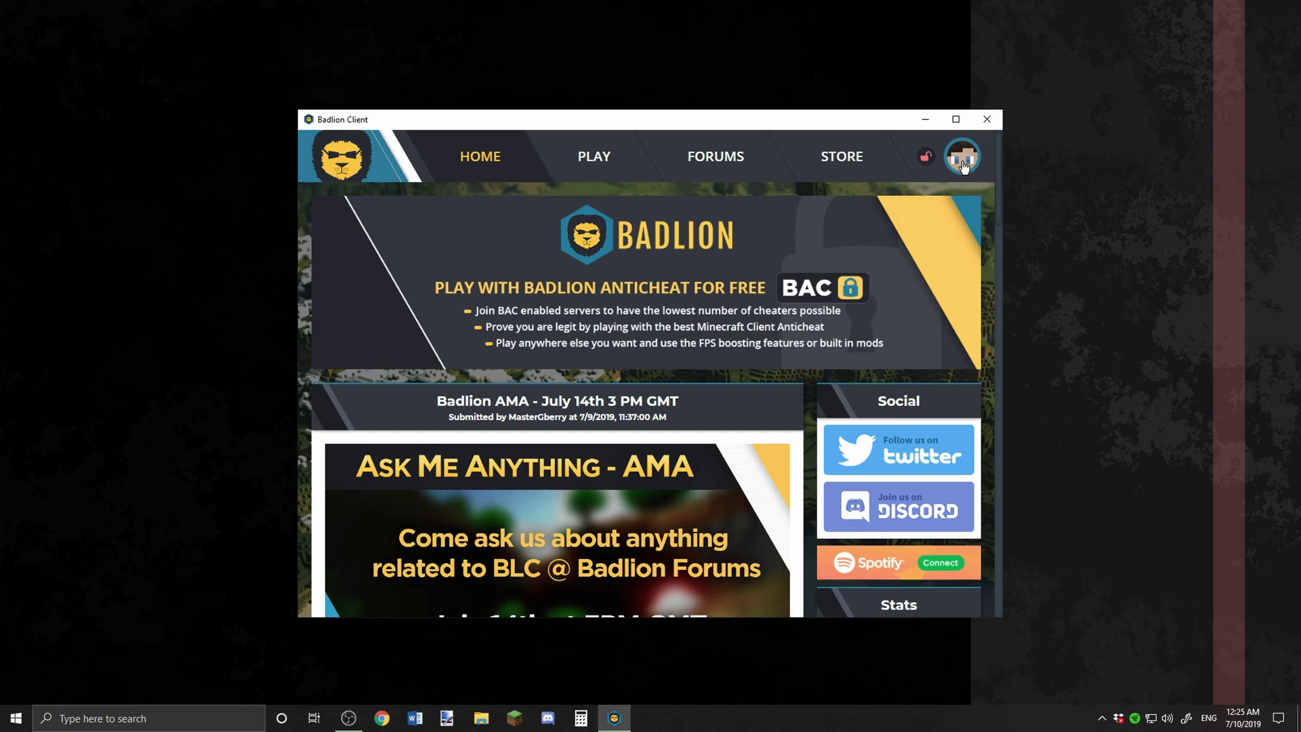
Step: Open the profile avatar's dropdown menu from the Badlion Client home page
click(963, 163)
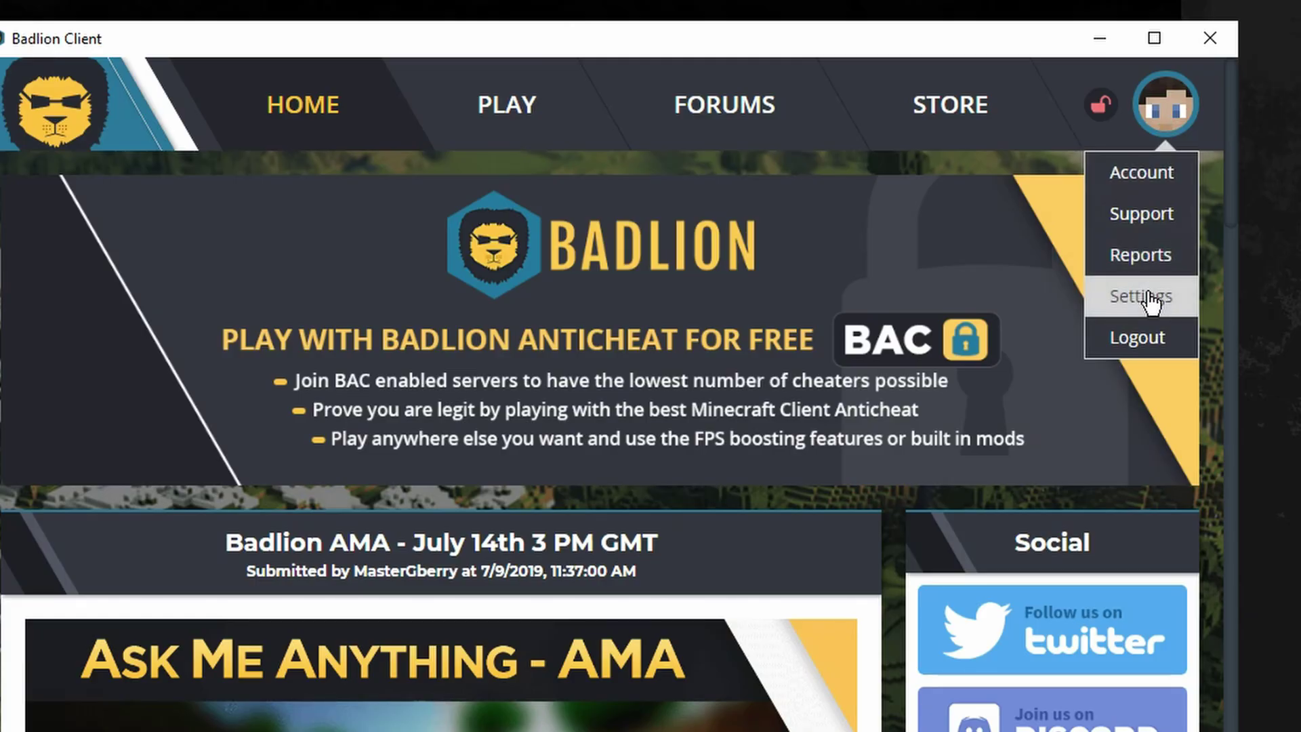
Step: In Client Settings, drag the Allocate RAM slider toward about 8064 MB
click(1151, 301)
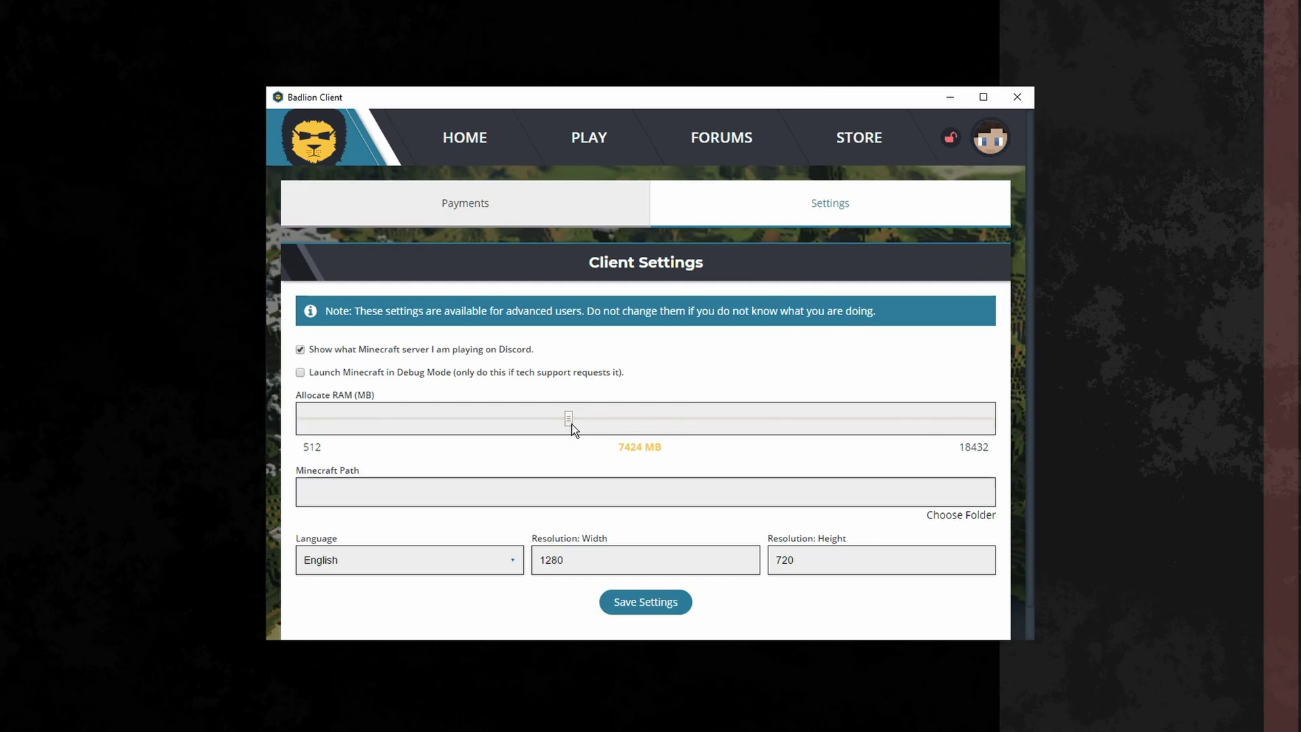
mouse_move(639, 426)
mouse_down()
mouse_move(718, 422)
mouse_move(567, 422)
mouse_move(584, 424)
mouse_up()
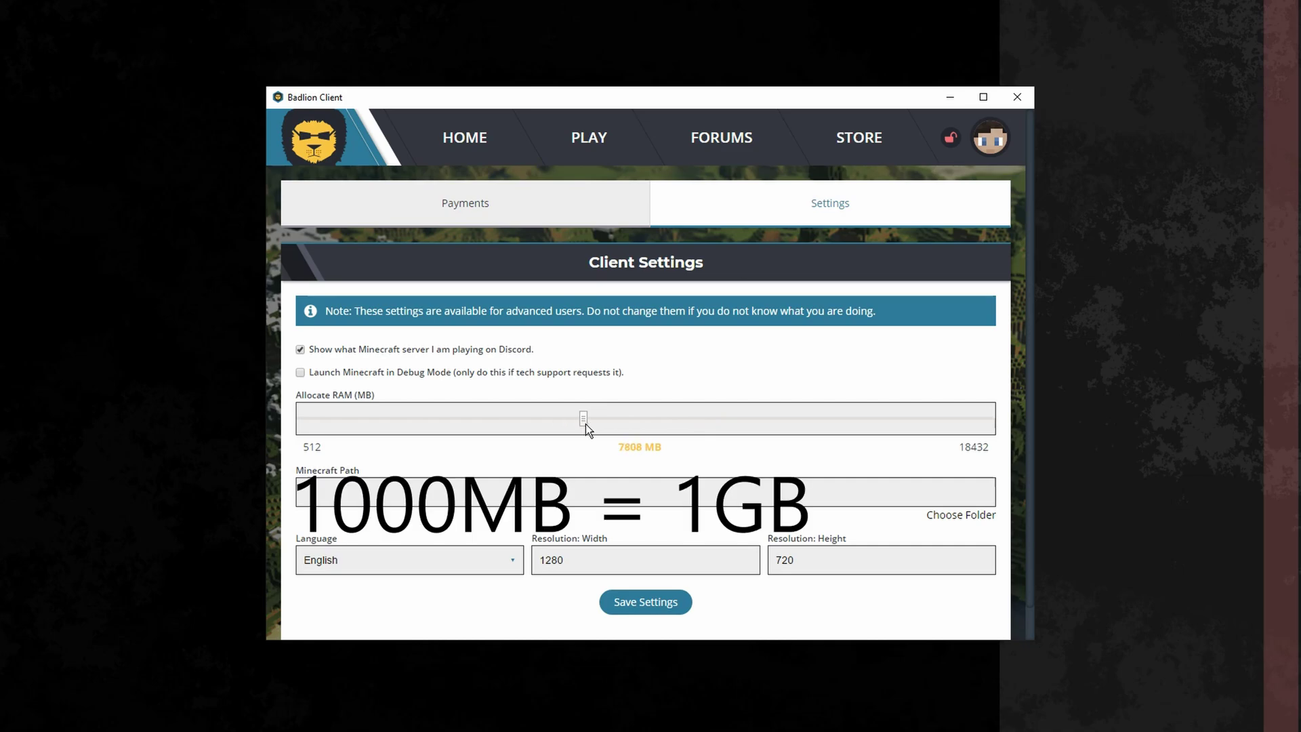